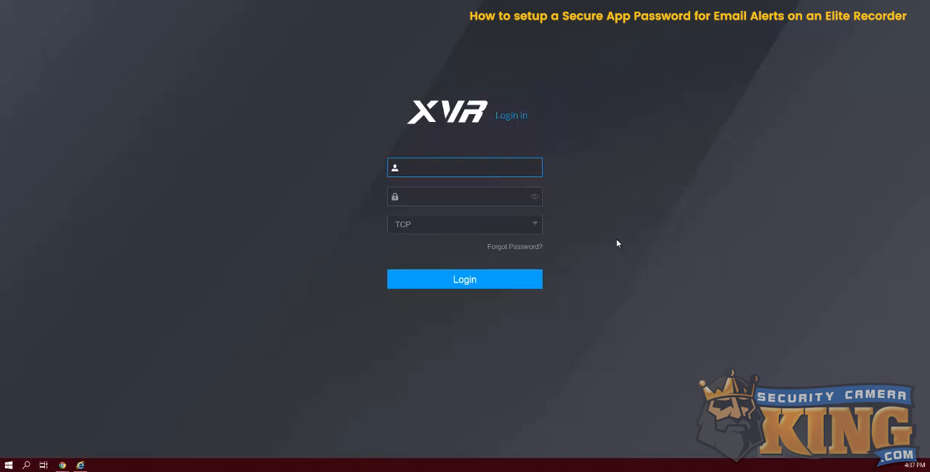
Log in to the recorder as admin with the account password and allow the ProbeVision add-on to run
{"action": "left_click", "coordinate": [438, 170]}
{"action": "type", "text": "admin"}
{"action": "key", "text": "Tab"}
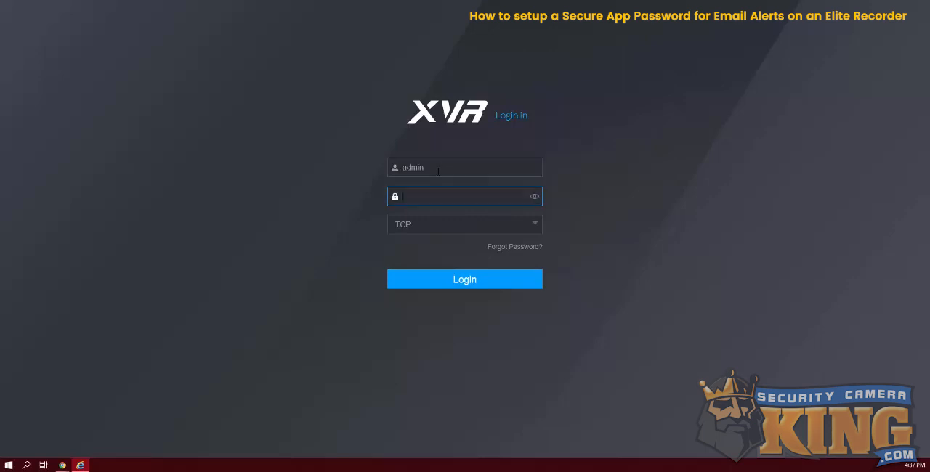
{"action": "type", "text": "*******"}
{"action": "key", "text": "Return"}
{"action": "left_click", "coordinate": [464, 243]}
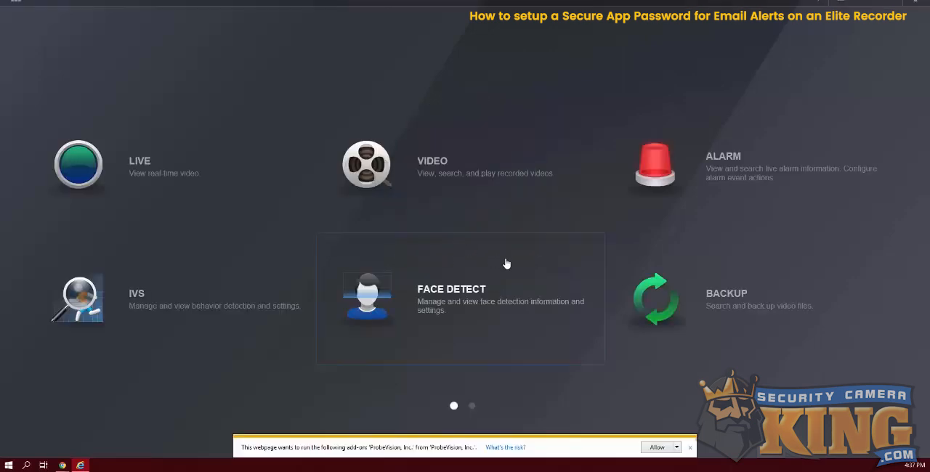
{"action": "left_click", "coordinate": [676, 446]}
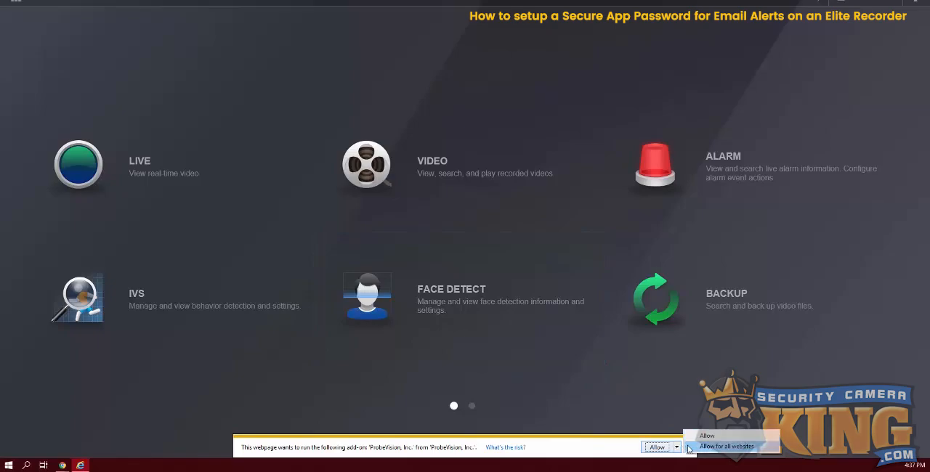
{"action": "left_click", "coordinate": [664, 451]}
Log back in to the recorder with the admin account's password and open its network settings
{"action": "left_click", "coordinate": [430, 195]}
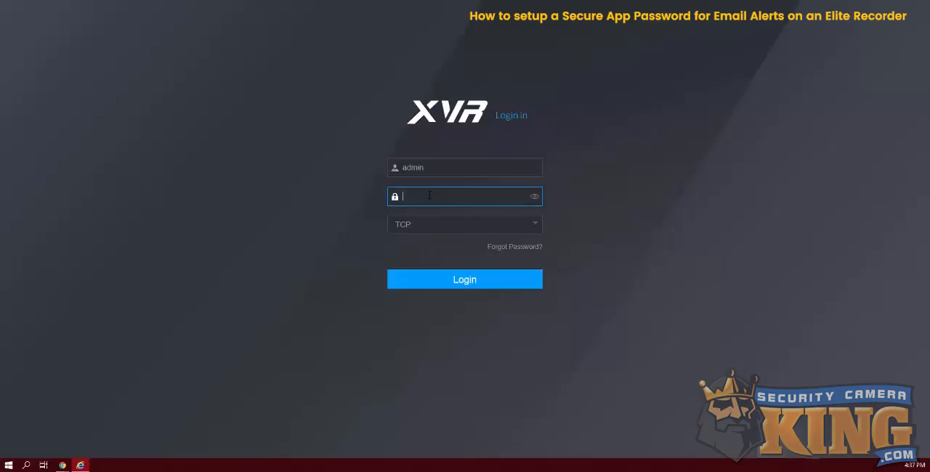
{"action": "type", "text": "*********"}
{"action": "key", "text": "Return"}
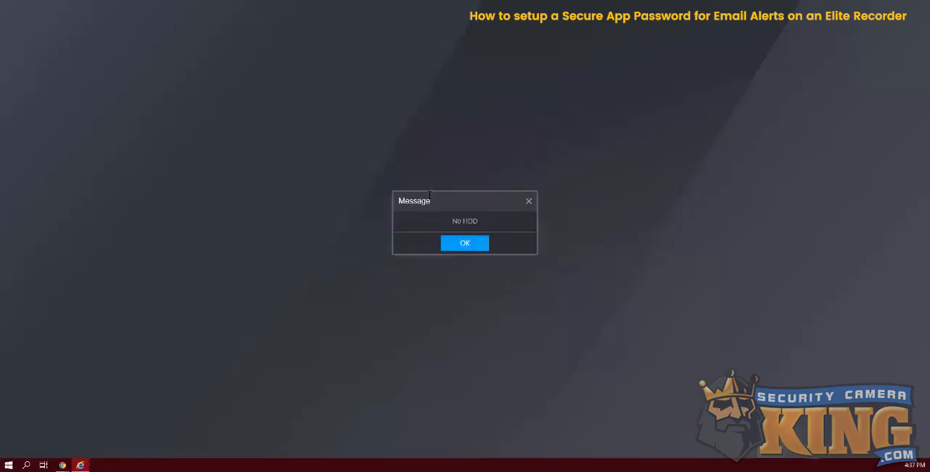
{"action": "left_click", "coordinate": [465, 243]}
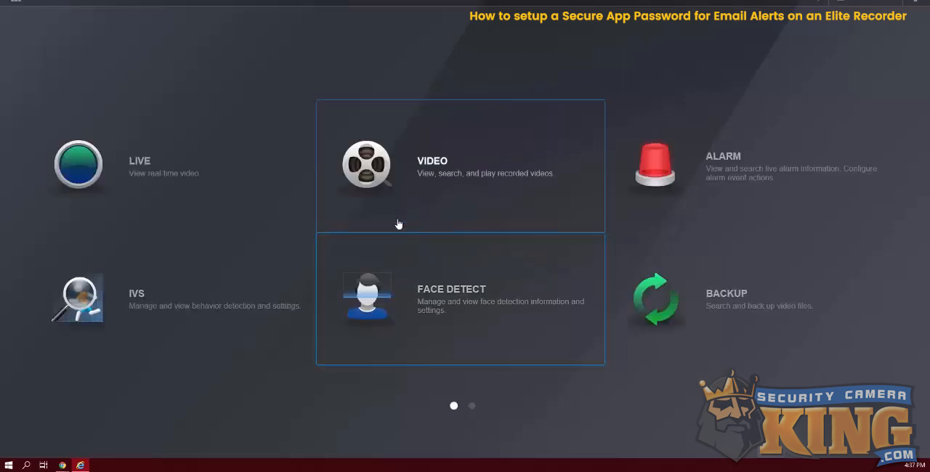
{"action": "mouse_move", "coordinate": [51, 3]}
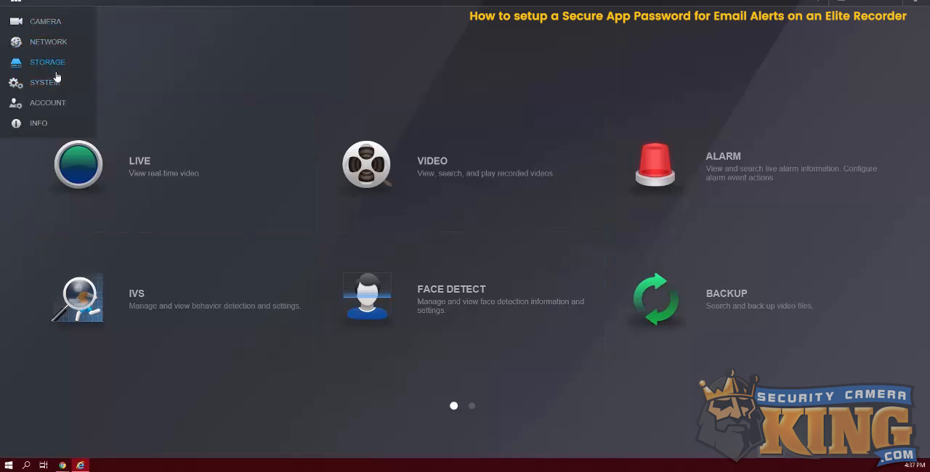
{"action": "left_click", "coordinate": [53, 43]}
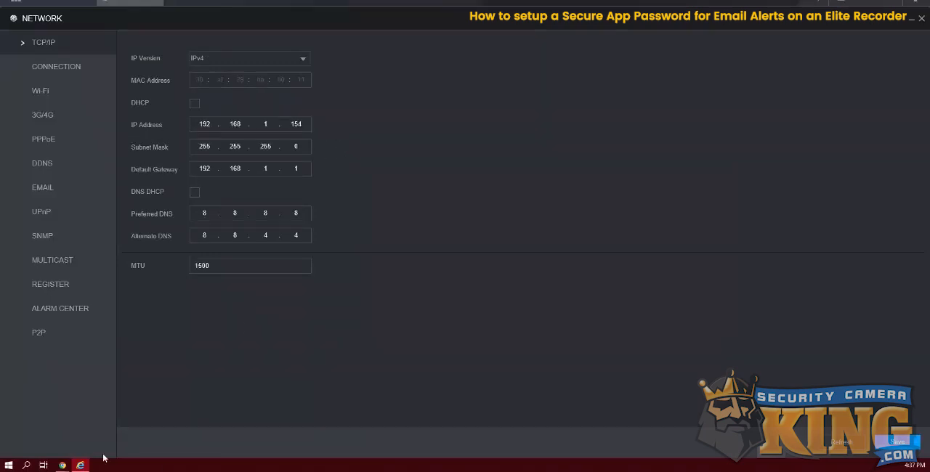
Switch to Command Prompt, ping the recorder's IP address 192.168.1.154, and close the window
{"action": "left_click", "coordinate": [27, 465]}
{"action": "type", "text": "cmd"}
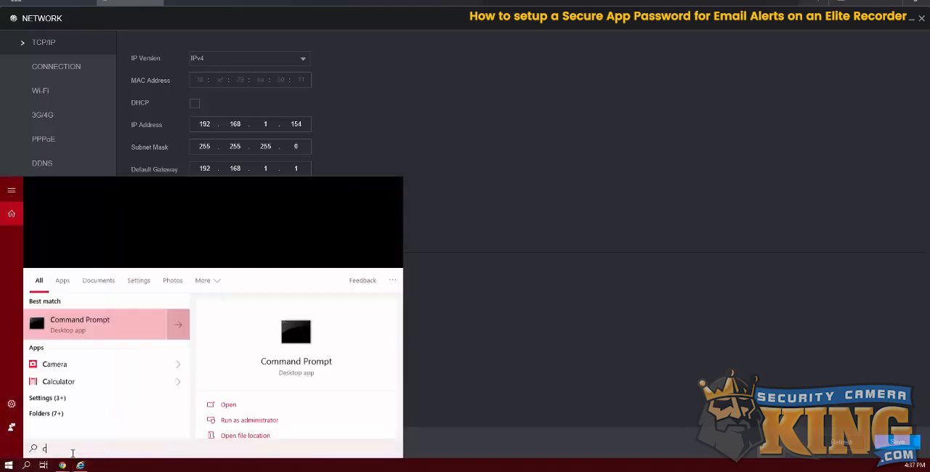
{"action": "key", "text": "Return"}
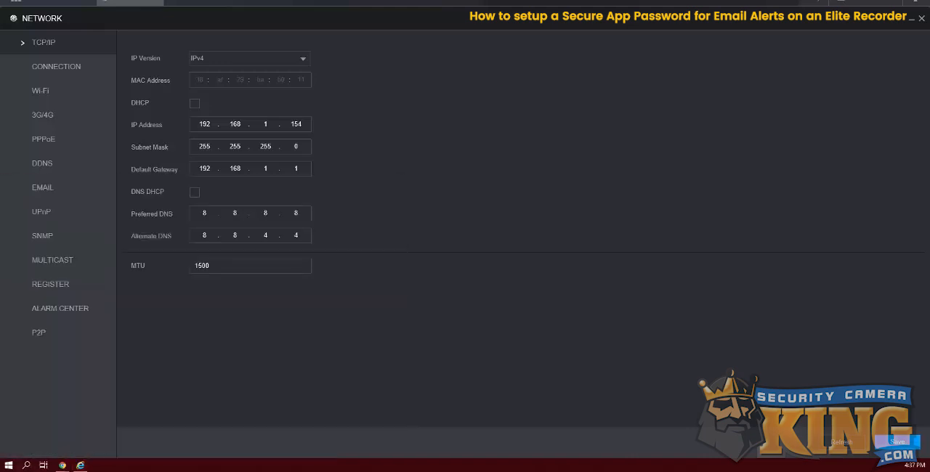
{"action": "left_click_drag", "start_coordinate": [399, 158], "coordinate": [553, 76]}
{"action": "left_click", "coordinate": [457, 134]}
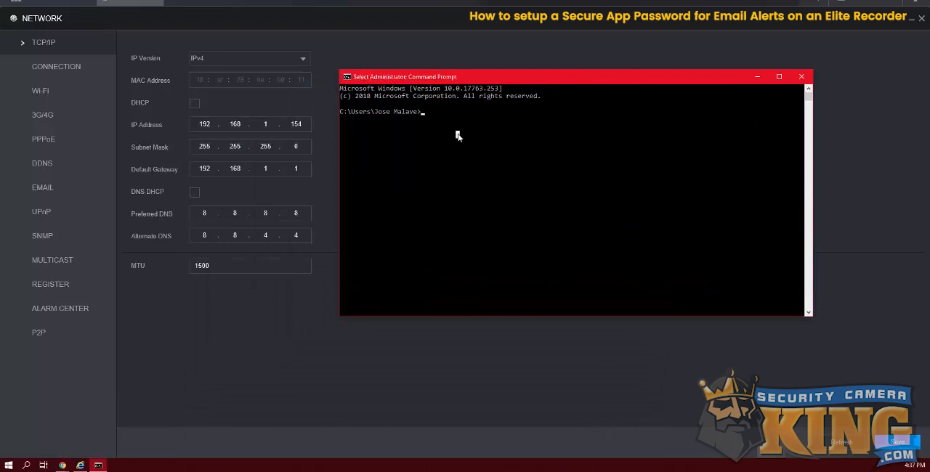
{"action": "type", "text": "ping 192.168.1."}
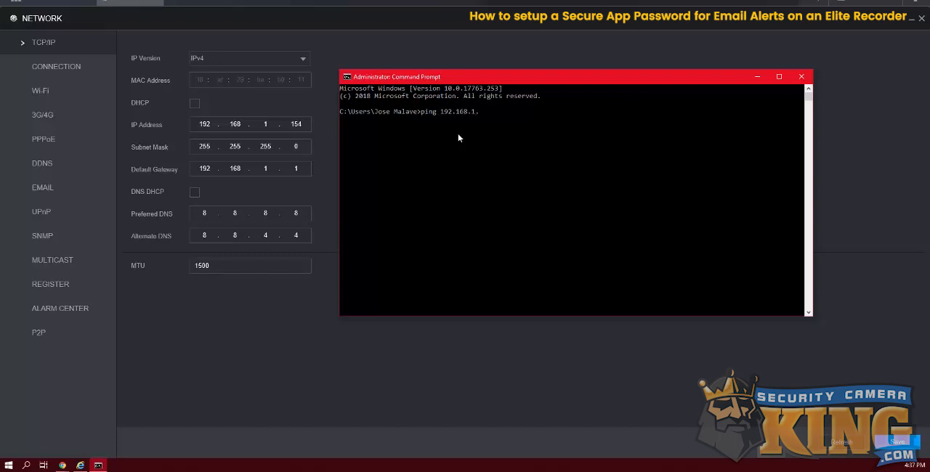
{"action": "type", "text": "5"}
{"action": "type", "text": "54"}
{"action": "key", "text": "Return"}
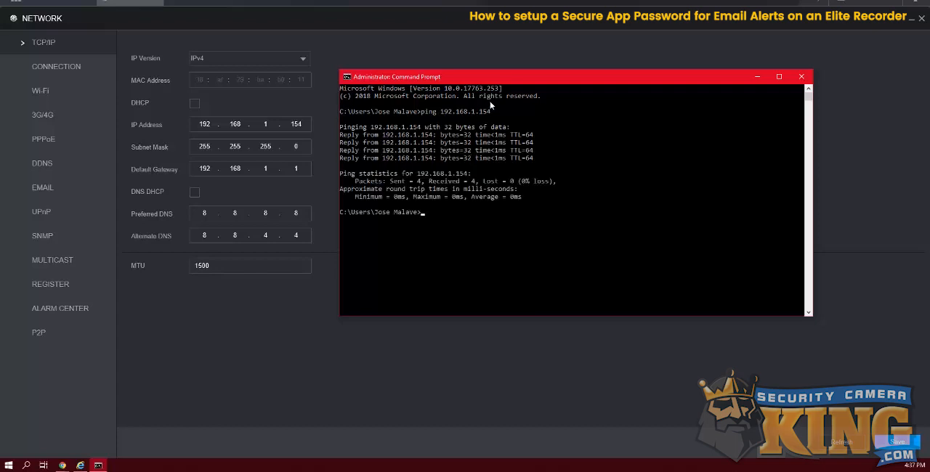
{"action": "left_click_drag", "start_coordinate": [493, 76], "coordinate": [591, 59]}
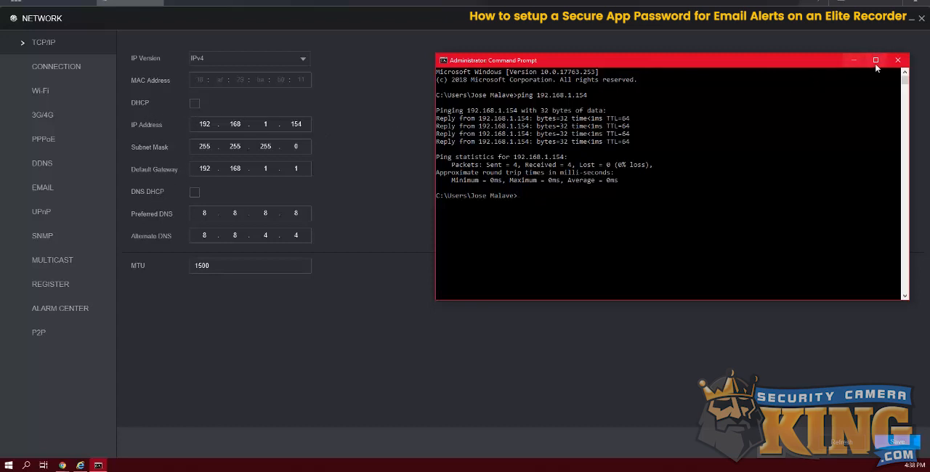
{"action": "left_click", "coordinate": [897, 59]}
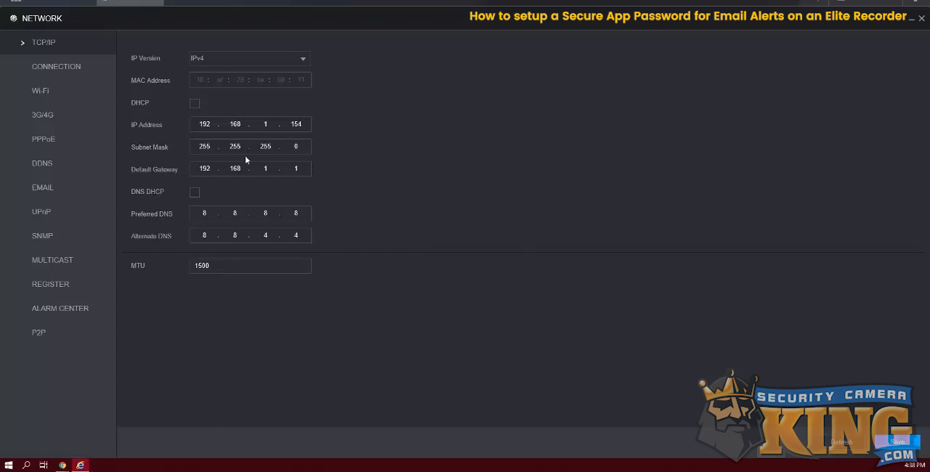
Review the recorder's preferred and alternate DNS addresses in the TCP/IP settings
{"action": "left_click", "coordinate": [302, 214]}
{"action": "left_click", "coordinate": [219, 215]}
{"action": "left_click", "coordinate": [207, 236]}
Enable email in the recorder's email settings, with SMTP server smtp.gmail.com and port 587
{"action": "left_click", "coordinate": [45, 193]}
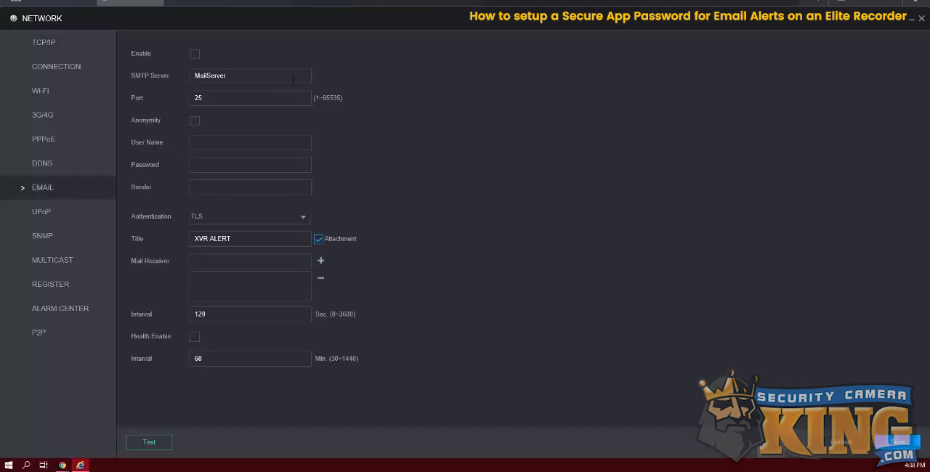
{"action": "left_click", "coordinate": [195, 54]}
{"action": "left_click", "coordinate": [208, 76]}
{"action": "double_click", "coordinate": [209, 76]}
{"action": "type", "text": "smtp.gmail.com"}
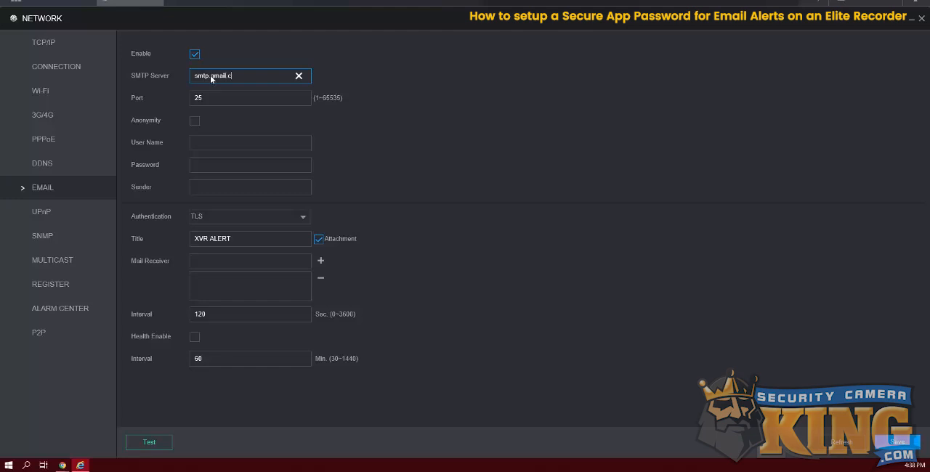
{"action": "double_click", "coordinate": [198, 97]}
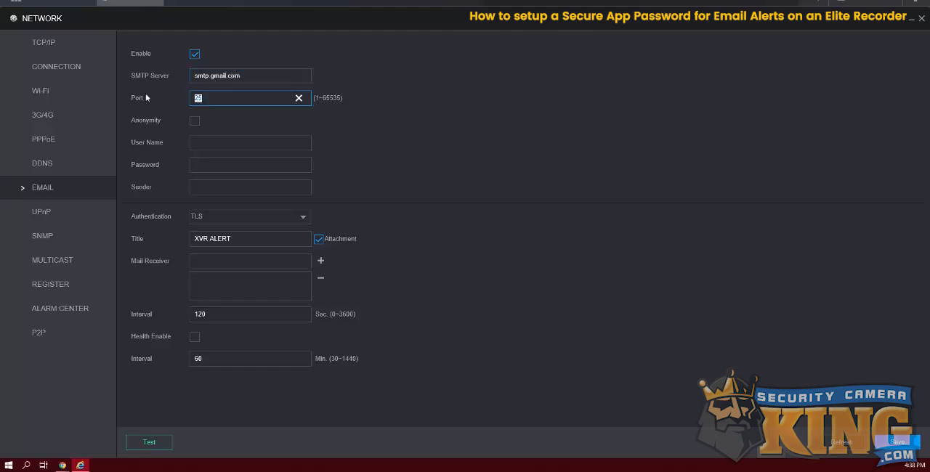
{"action": "key", "text": "BackSpace"}
{"action": "type", "text": "587"}
Paste the account's e-mail address as both the user name and the sender
{"action": "left_click", "coordinate": [192, 142]}
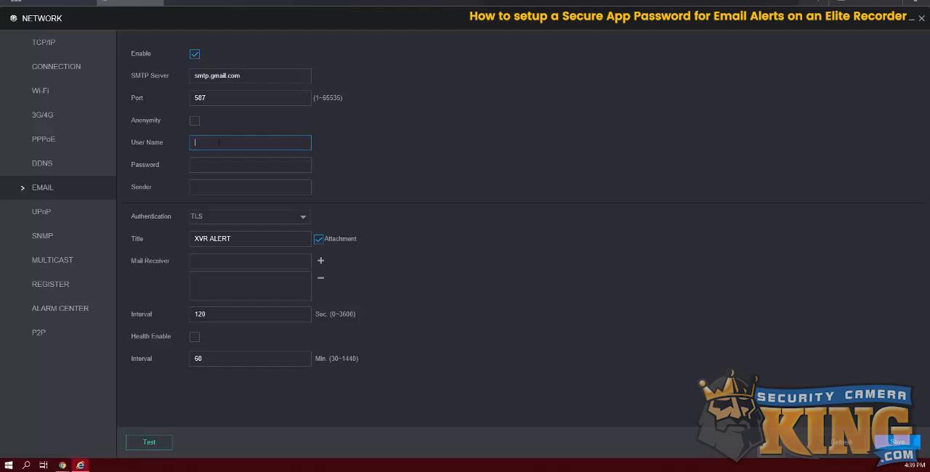
{"action": "key", "text": "ctrl+v"}
{"action": "left_click", "coordinate": [205, 165]}
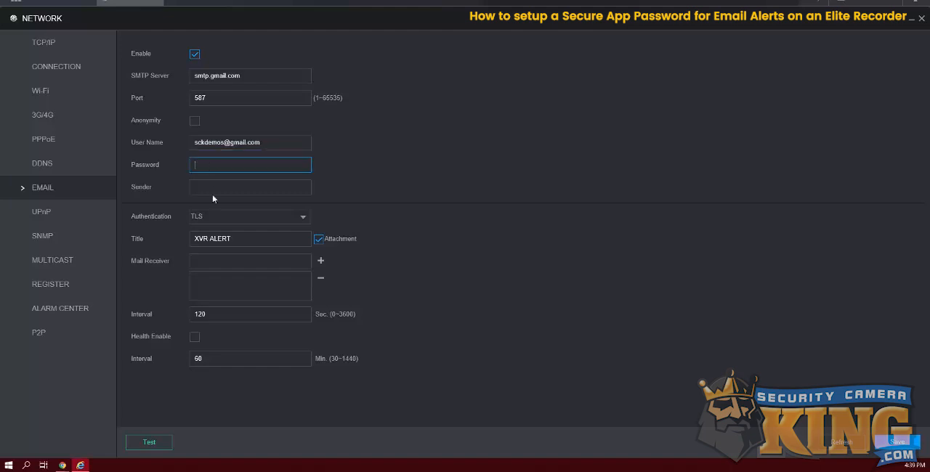
{"action": "left_click", "coordinate": [212, 188]}
{"action": "left_click", "coordinate": [211, 168]}
{"action": "left_click", "coordinate": [207, 186]}
{"action": "key", "text": "ctrl+v"}
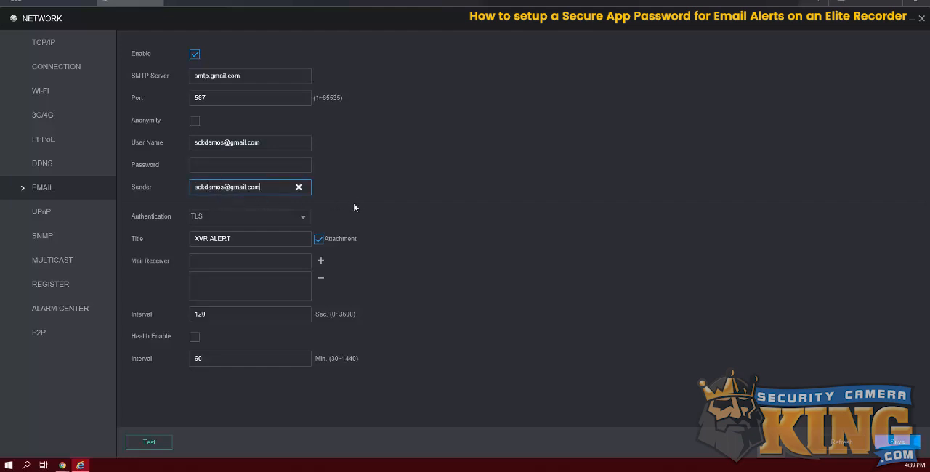
Add the account's e-mail address to the mail receiver list
{"action": "left_click", "coordinate": [317, 239]}
{"action": "left_click", "coordinate": [211, 260]}
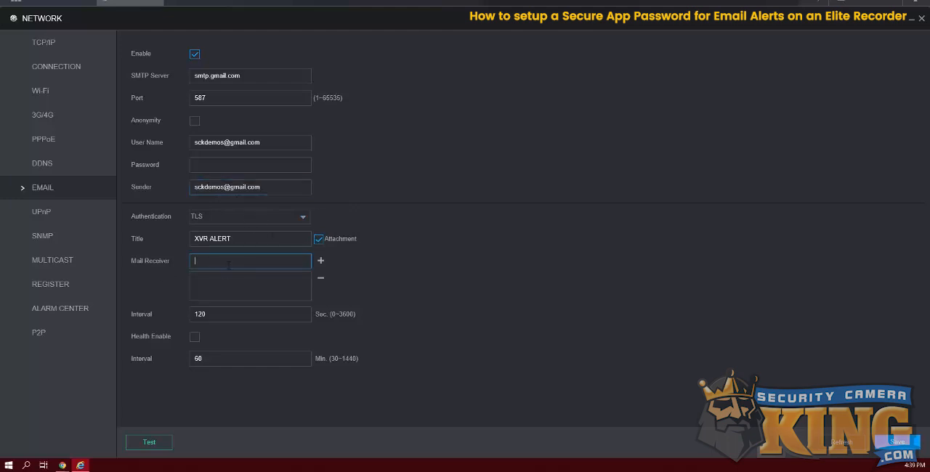
{"action": "key", "text": "ctrl+v"}
{"action": "left_click", "coordinate": [320, 262]}
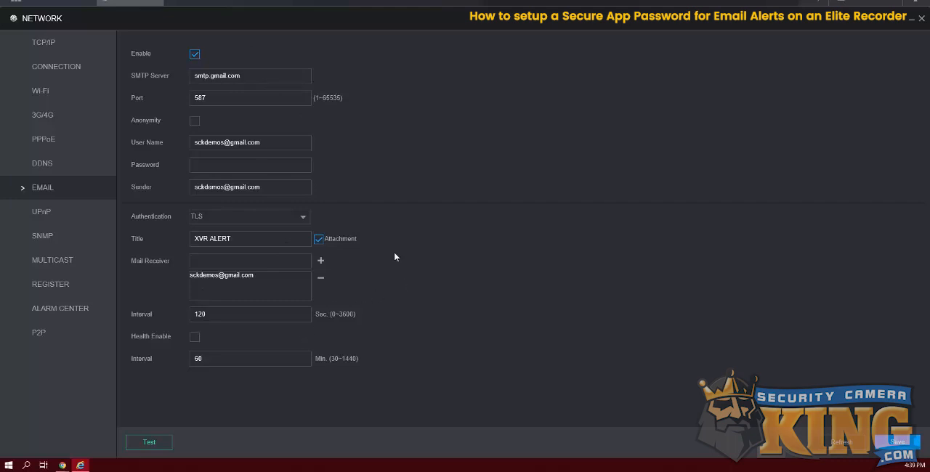
{"action": "left_click", "coordinate": [222, 163]}
{"action": "left_click", "coordinate": [193, 337]}
{"action": "left_click", "coordinate": [197, 340]}
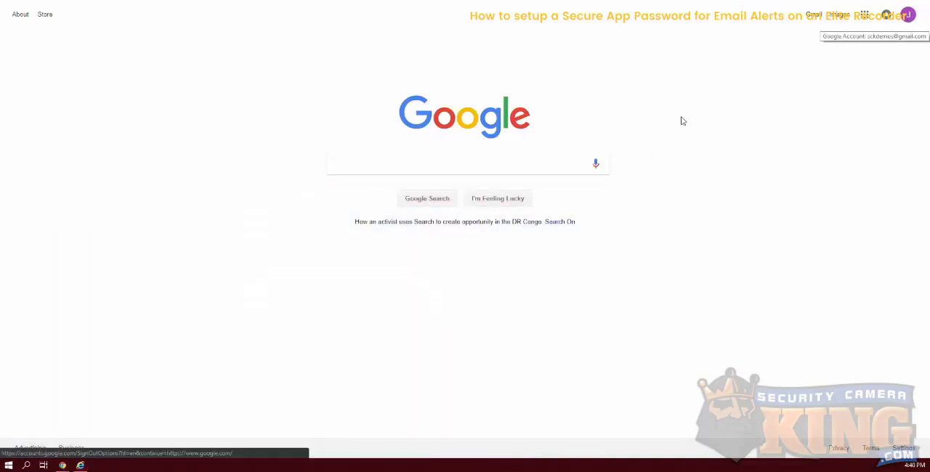
Switch to Google in Chrome and start setting up 2-Step Verification from the Google Account's security settings
{"action": "left_click", "coordinate": [907, 15]}
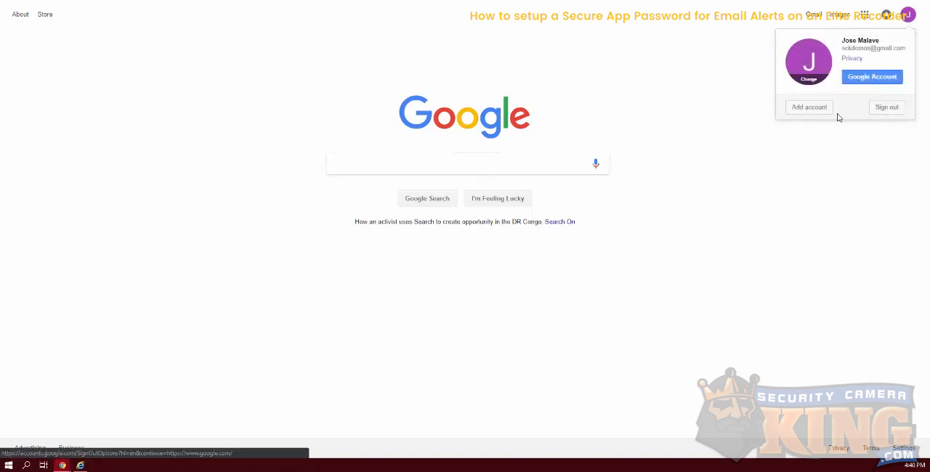
{"action": "left_click", "coordinate": [869, 77]}
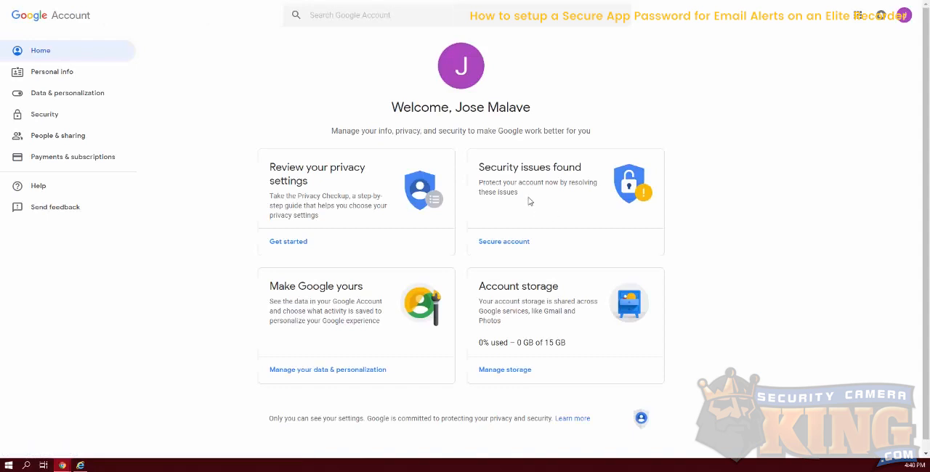
{"action": "scroll", "coordinate": [228, 242], "scroll_direction": "down", "scroll_amount": 1}
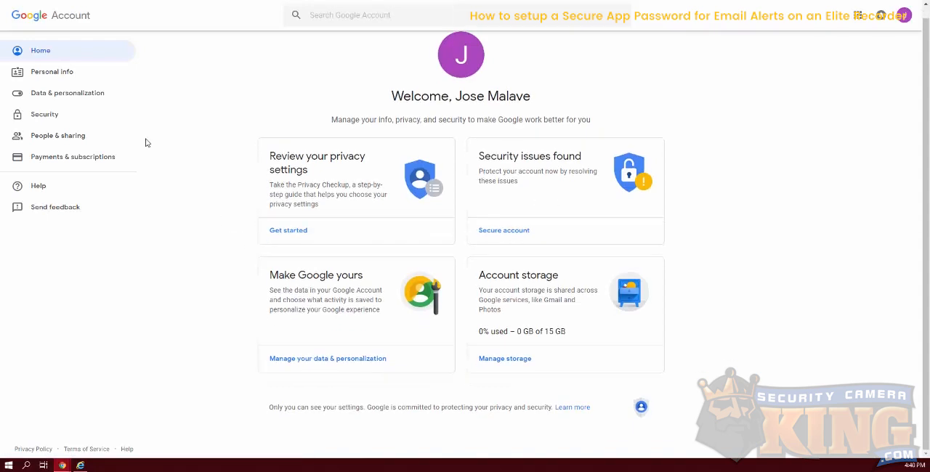
{"action": "left_click", "coordinate": [52, 117]}
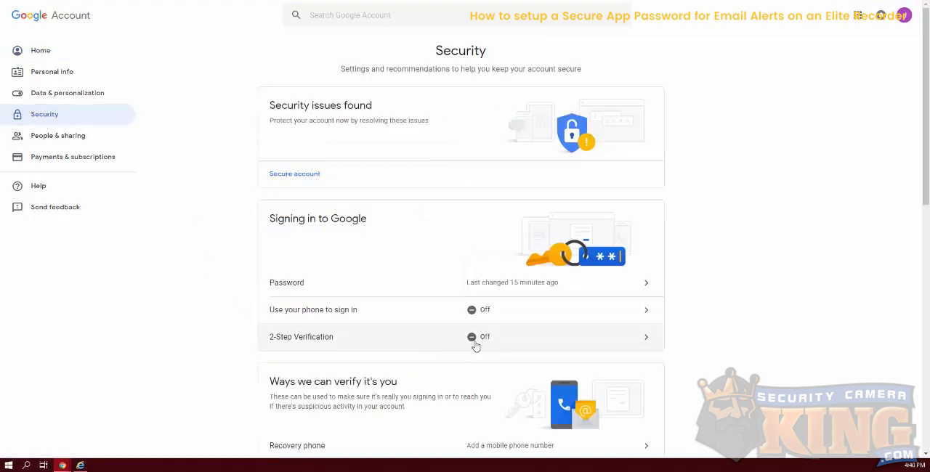
{"action": "left_click", "coordinate": [474, 344]}
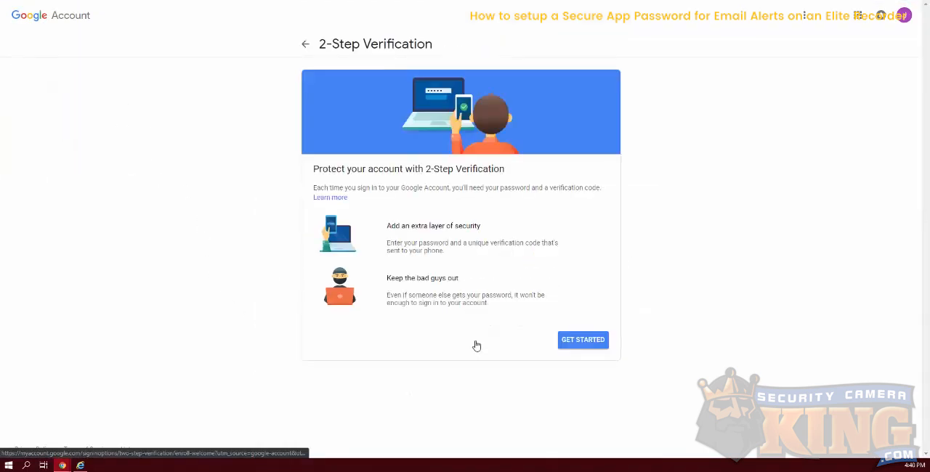
{"action": "left_click", "coordinate": [573, 343]}
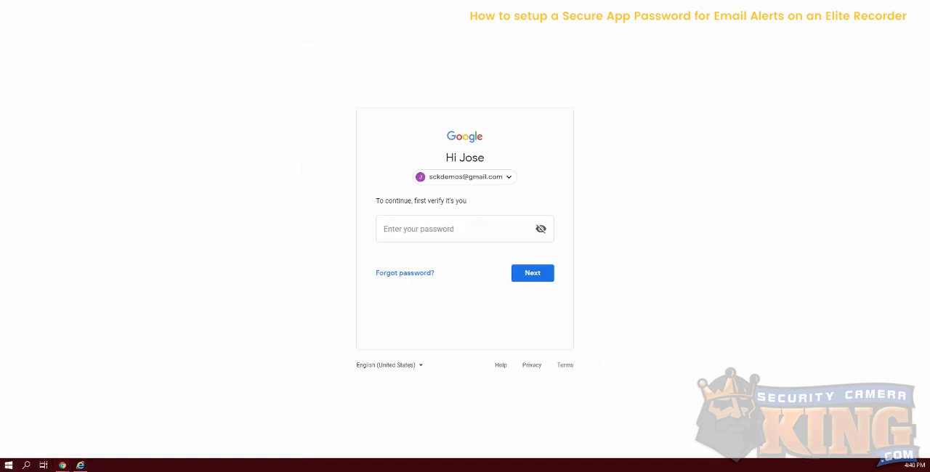
Verify the account holder's identity by pasting and submitting the Google account password
{"action": "left_click", "coordinate": [392, 227]}
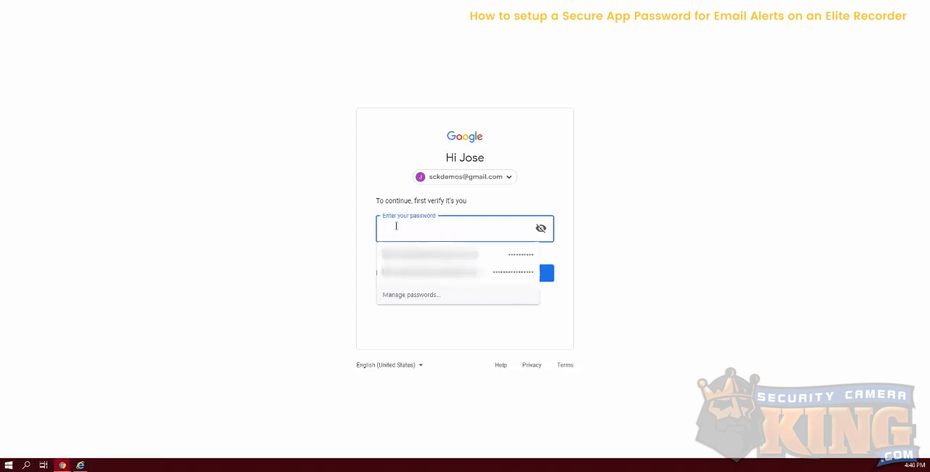
{"action": "right_click", "coordinate": [397, 228]}
{"action": "left_click", "coordinate": [421, 319]}
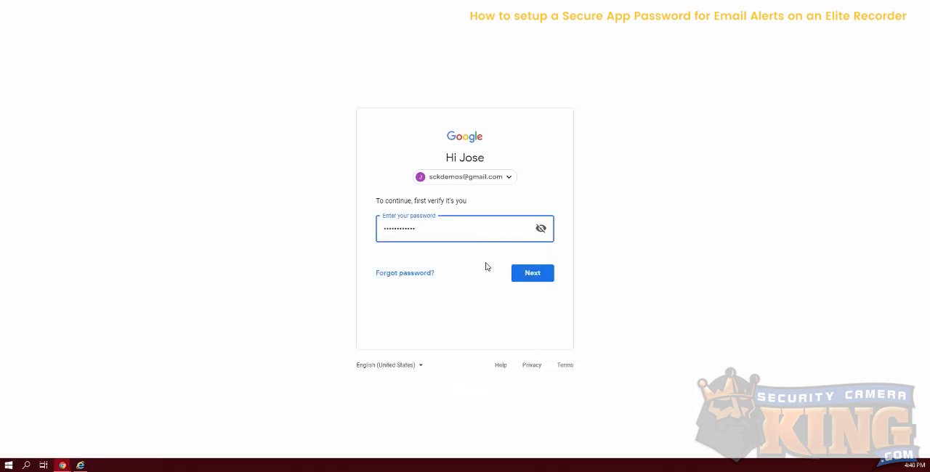
{"action": "left_click", "coordinate": [525, 274]}
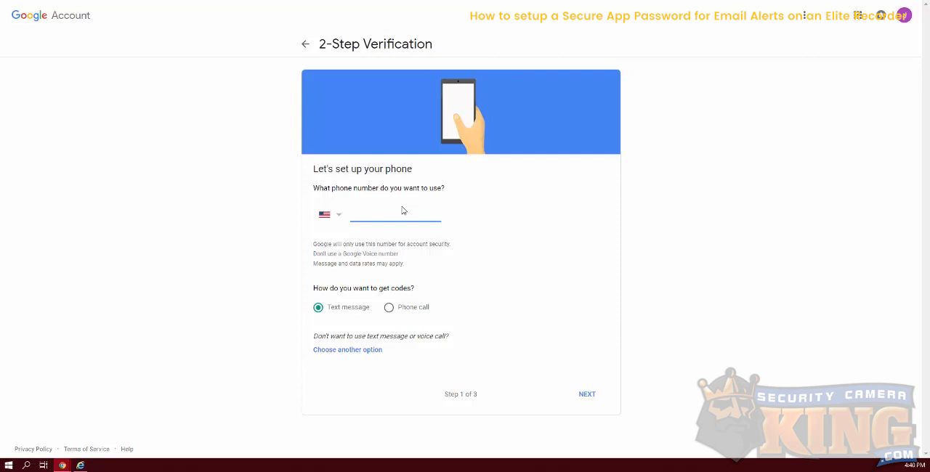
Enter the phone number for 2-Step Verification and request the code by text message
{"action": "left_click", "coordinate": [585, 396]}
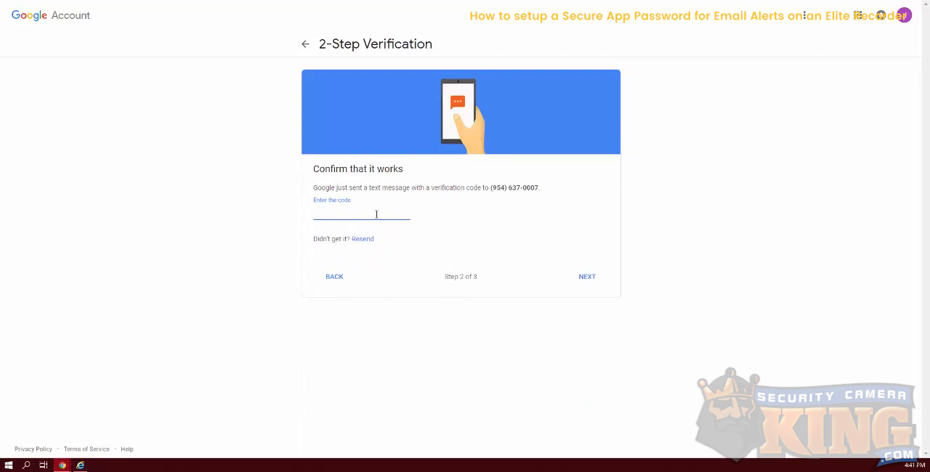
Enter the texted verification code, confirm it, and turn on 2-Step Verification for the account
{"action": "left_click_drag", "start_coordinate": [489, 188], "coordinate": [547, 220]}
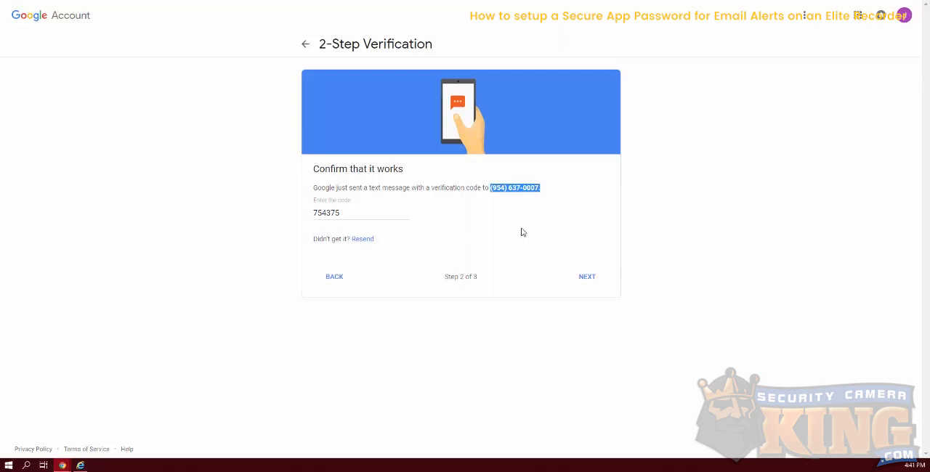
{"action": "left_click", "coordinate": [580, 277]}
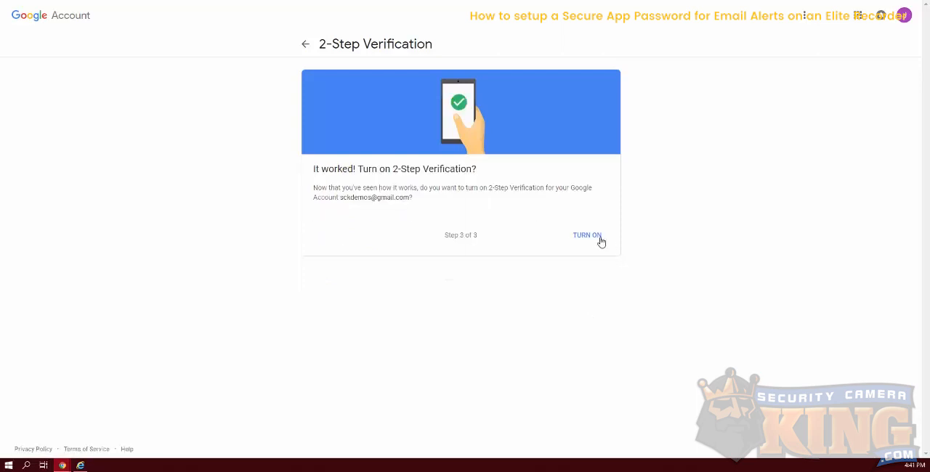
{"action": "left_click", "coordinate": [591, 236]}
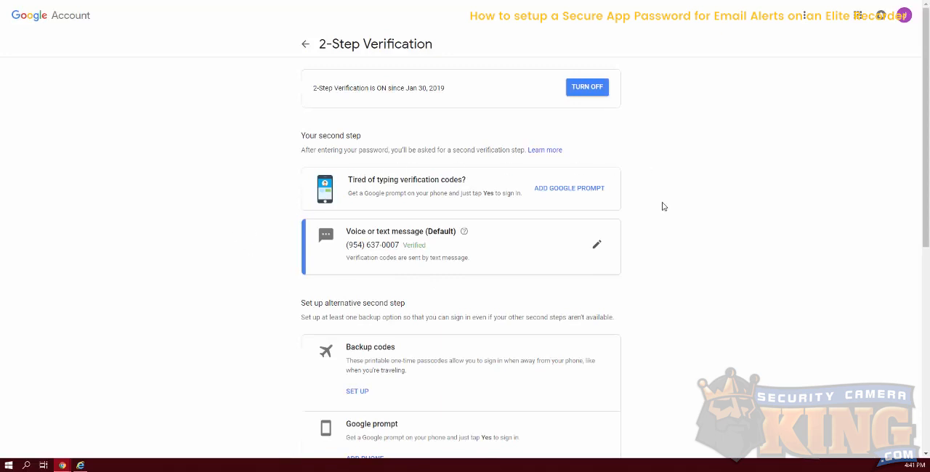
Review the alternative second-step options on the 2-Step Verification page, including the Authenticator app
{"action": "scroll", "coordinate": [663, 208], "scroll_direction": "down", "scroll_amount": 2}
{"action": "scroll", "coordinate": [683, 252], "scroll_direction": "down", "scroll_amount": 4}
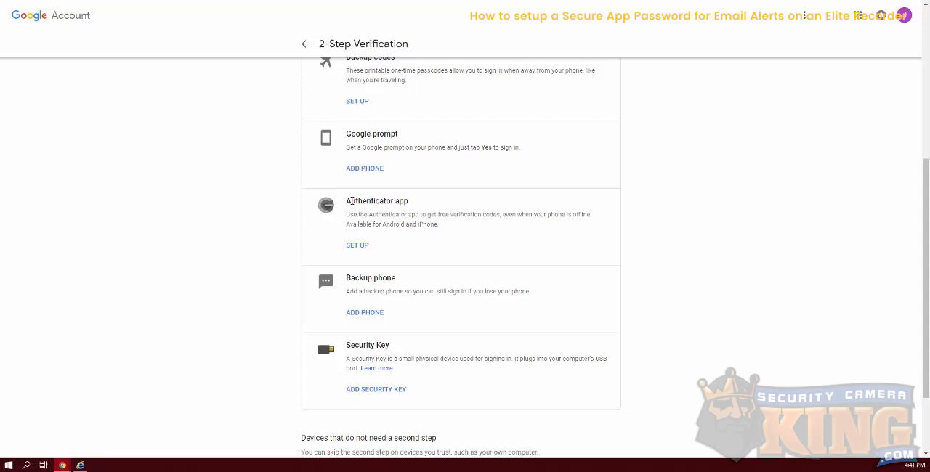
{"action": "left_click_drag", "start_coordinate": [352, 200], "coordinate": [419, 203]}
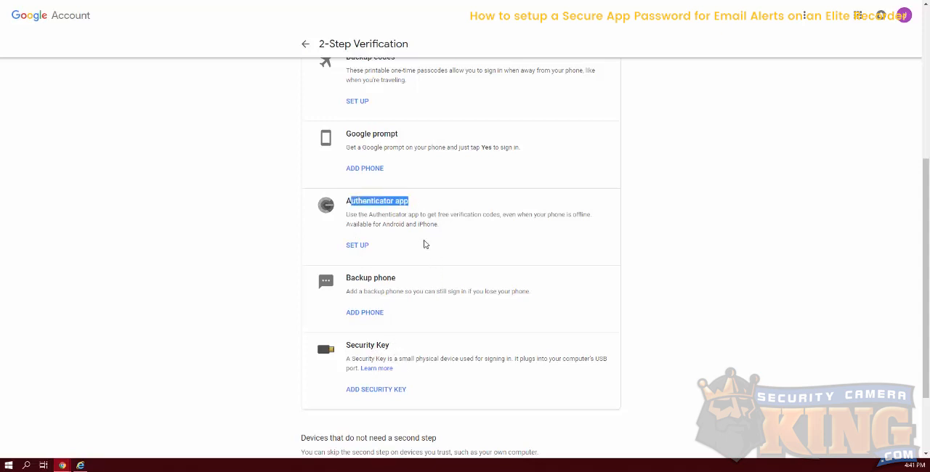
{"action": "left_click", "coordinate": [418, 203]}
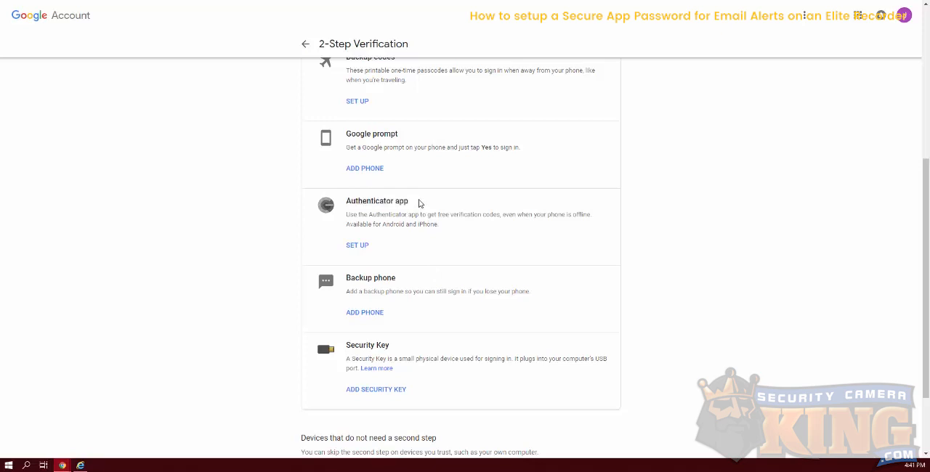
{"action": "scroll", "coordinate": [418, 204], "scroll_direction": "up", "scroll_amount": 2}
{"action": "scroll", "coordinate": [427, 312], "scroll_direction": "down", "scroll_amount": 1}
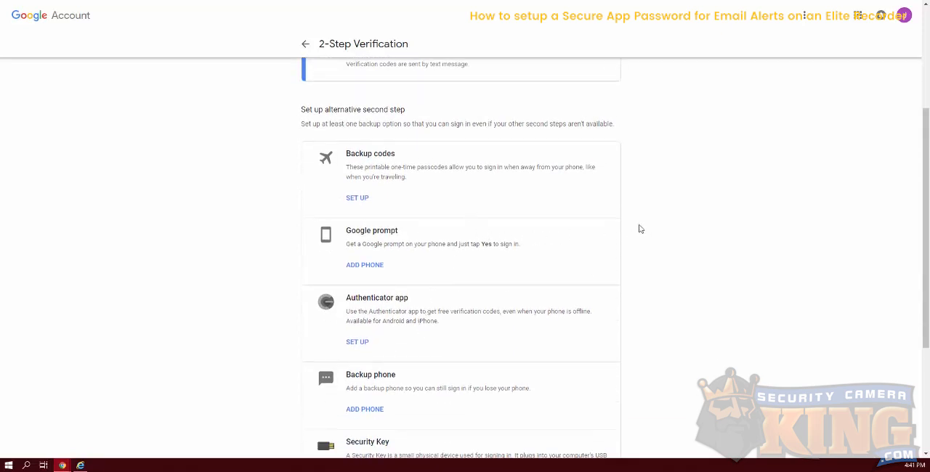
{"action": "scroll", "coordinate": [639, 229], "scroll_direction": "up", "scroll_amount": 2}
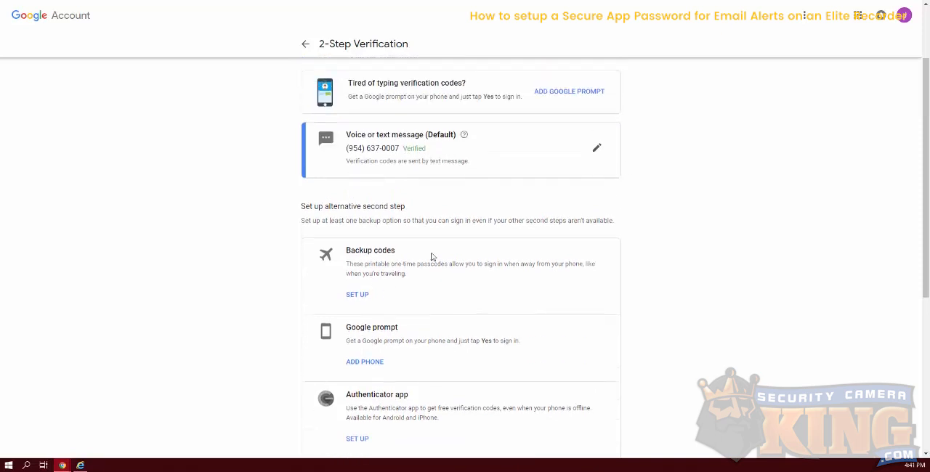
Return to the Security settings, open App passwords, and paste and submit the Google account password
{"action": "left_click", "coordinate": [305, 43]}
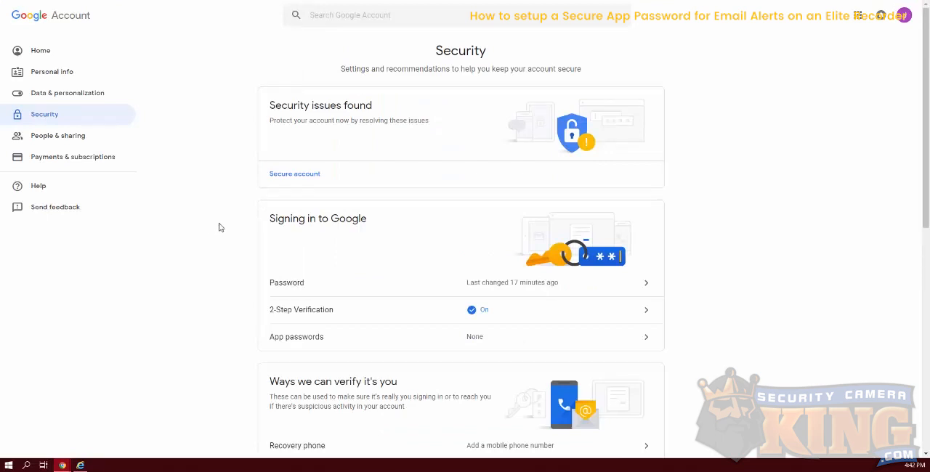
{"action": "scroll", "coordinate": [620, 200], "scroll_direction": "down", "scroll_amount": 2}
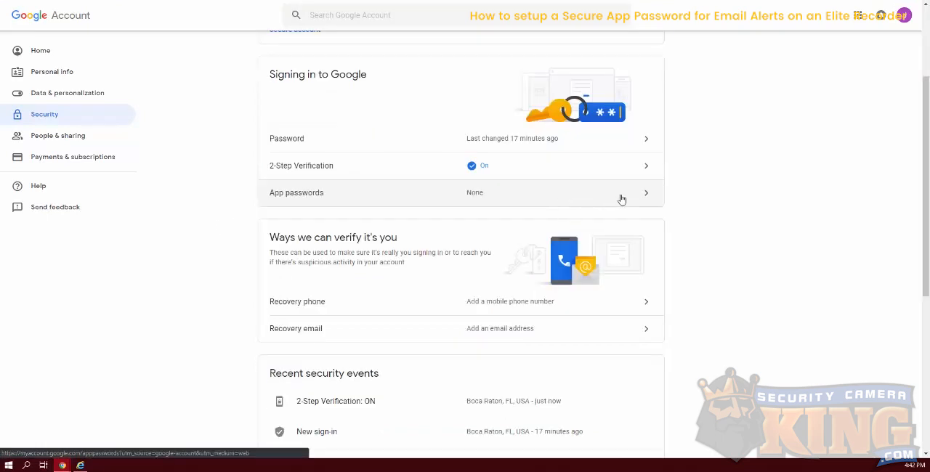
{"action": "left_click", "coordinate": [628, 199]}
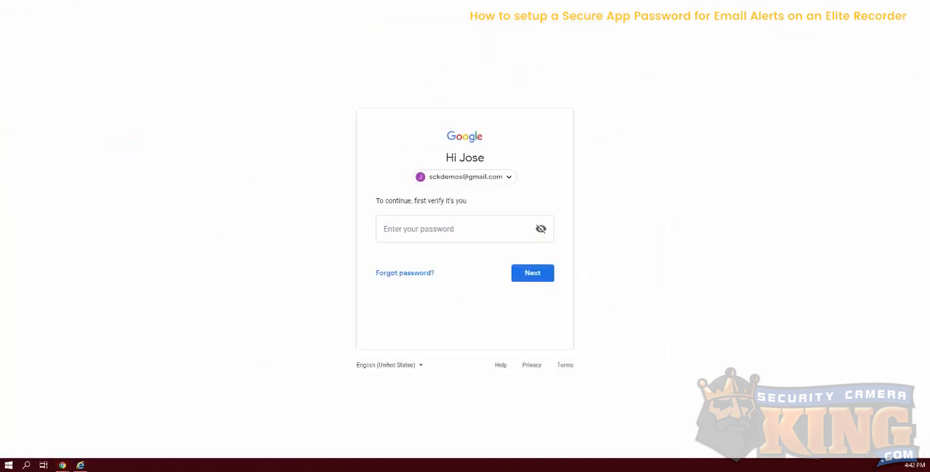
{"action": "right_click", "coordinate": [398, 231]}
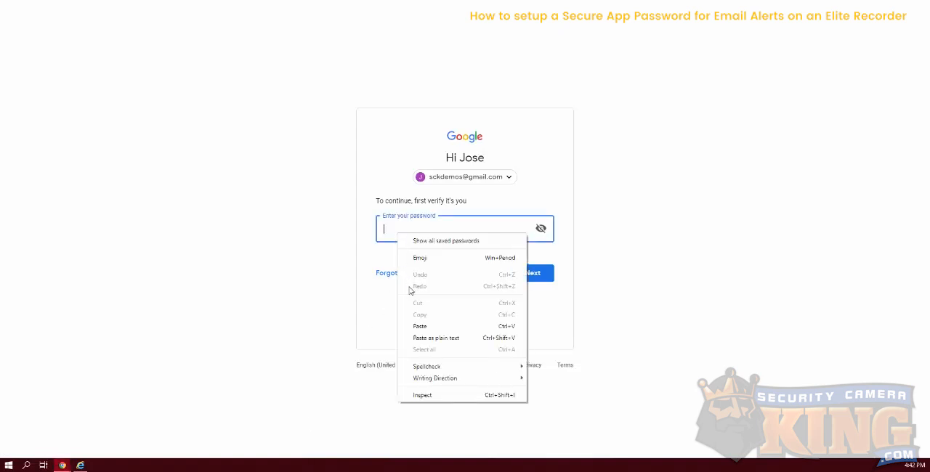
{"action": "left_click", "coordinate": [425, 326]}
{"action": "left_click", "coordinate": [515, 276]}
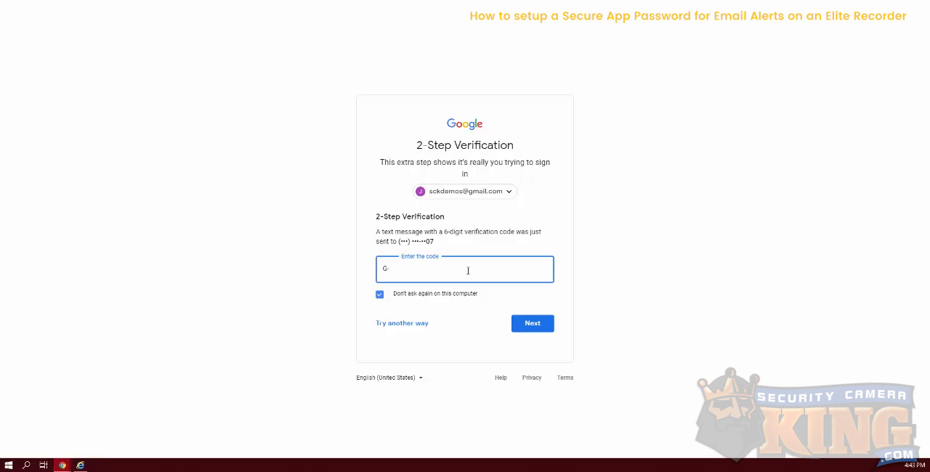
Enter and submit the texted verification code to get into the App passwords page
{"action": "left_click", "coordinate": [525, 327]}
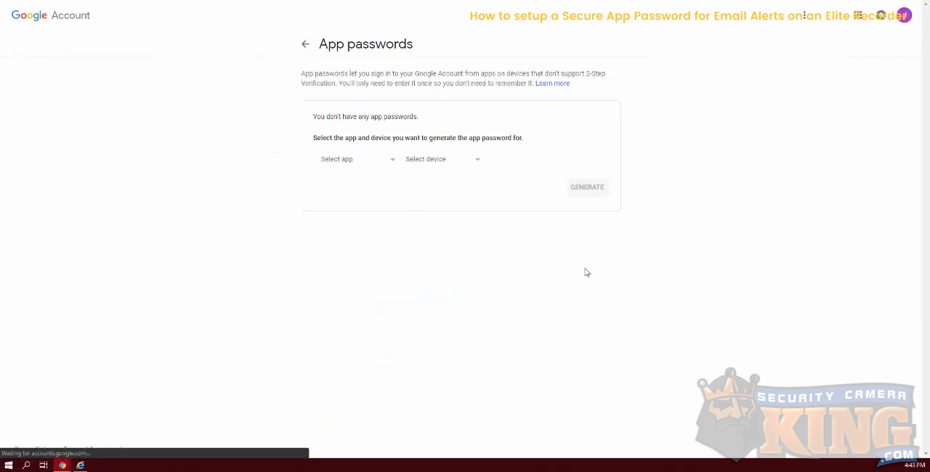
Generate an app password for a custom app named "XVR Recorder"
{"action": "left_click", "coordinate": [386, 166]}
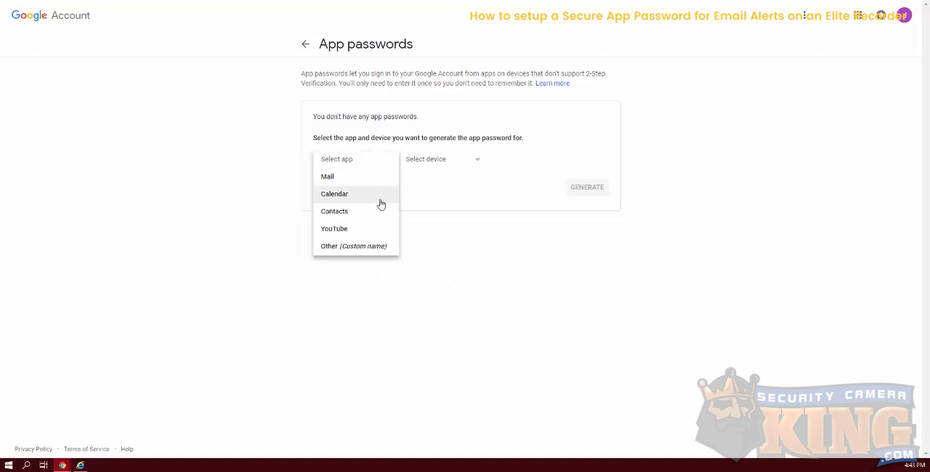
{"action": "left_click", "coordinate": [356, 246]}
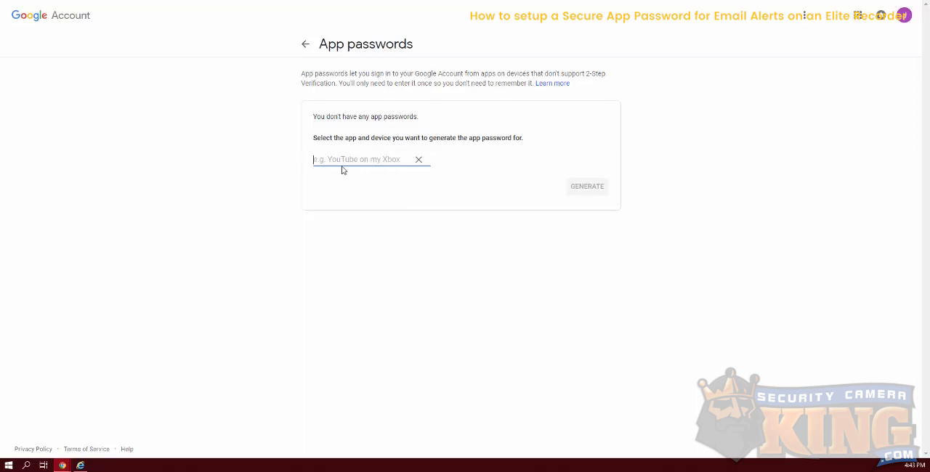
{"action": "type", "text": "XVR"}
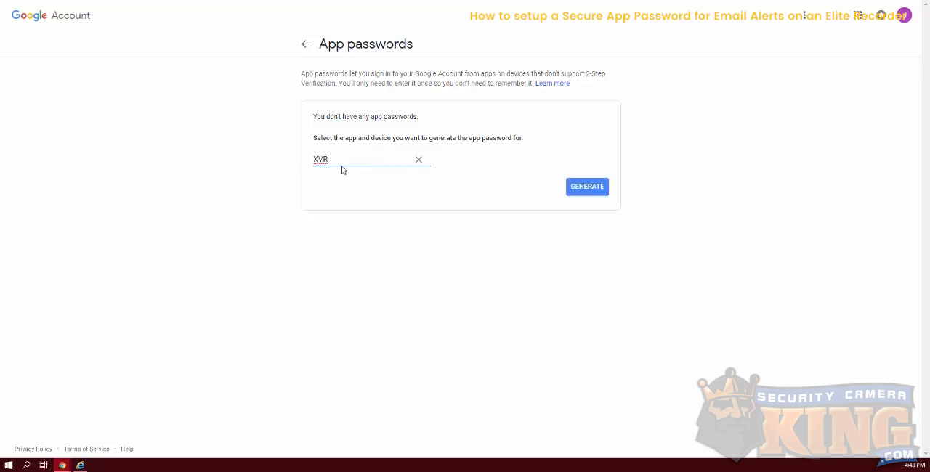
{"action": "type", "text": " Recorder"}
{"action": "left_click", "coordinate": [577, 193]}
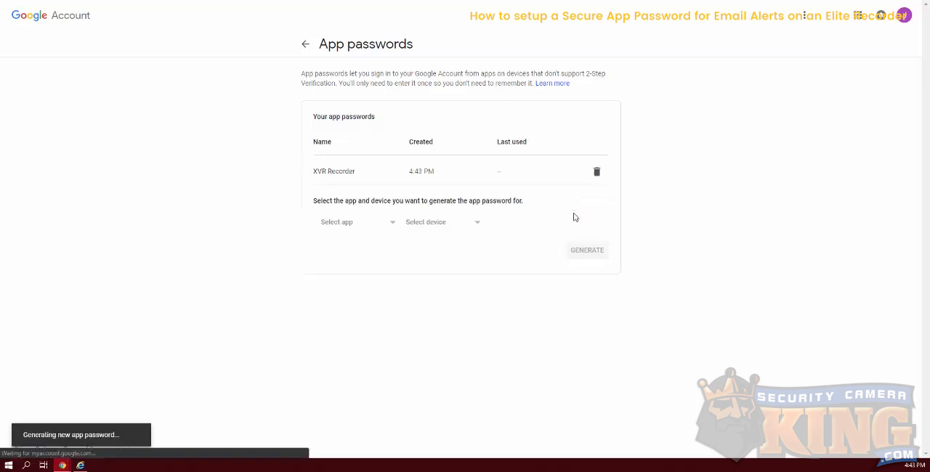
Copy the complete generated app password for the device
{"action": "left_click_drag", "start_coordinate": [468, 184], "coordinate": [586, 189]}
{"action": "right_click", "coordinate": [579, 182]}
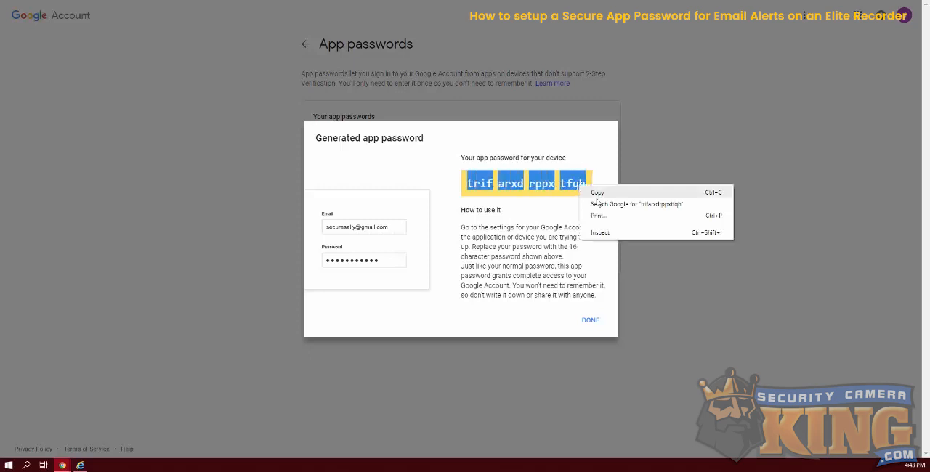
{"action": "left_click", "coordinate": [598, 194]}
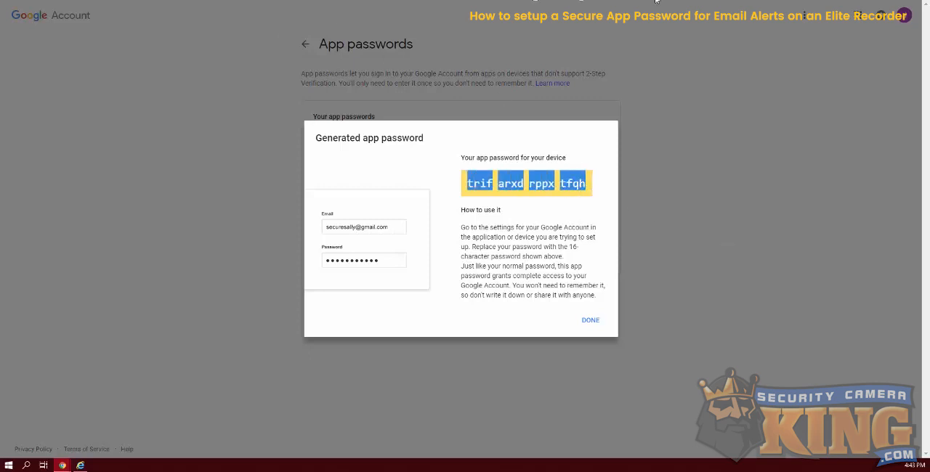
Switch to the recorder in Internet Explorer, paste the app password into the email settings' Password field, and save
{"action": "left_click", "coordinate": [88, 465]}
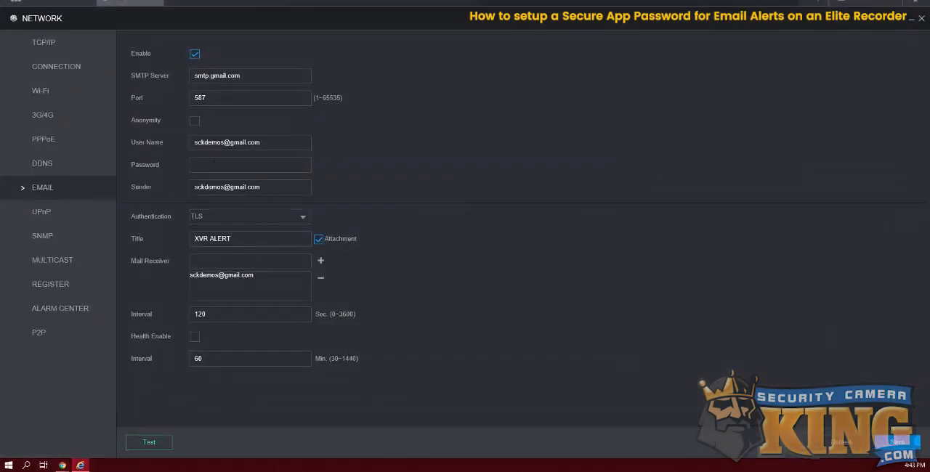
{"action": "left_click", "coordinate": [215, 164]}
{"action": "right_click", "coordinate": [212, 165]}
{"action": "left_click", "coordinate": [234, 207]}
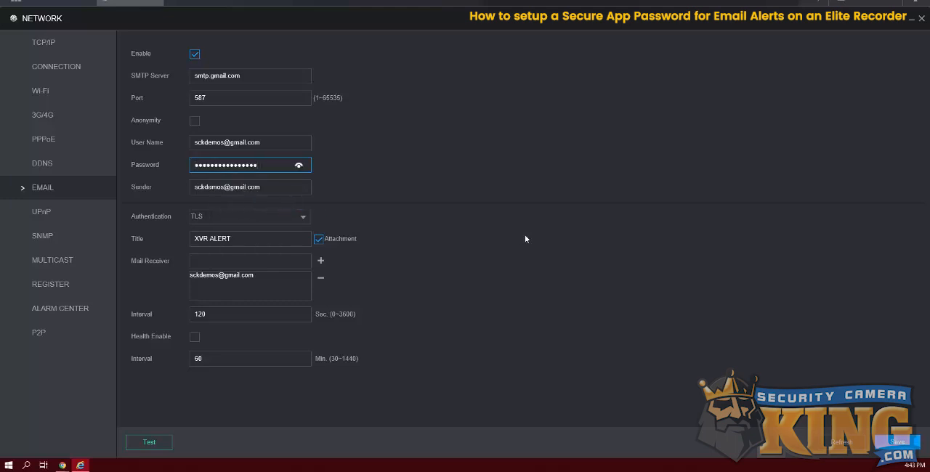
{"action": "left_click", "coordinate": [883, 444]}
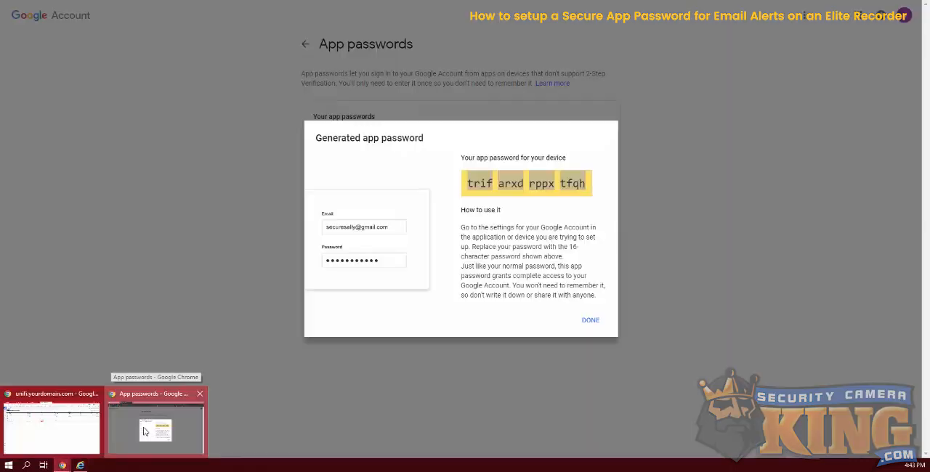
Switch to Google in Chrome, open Gmail past the welcome dialog, and open the "Mail Test" message
{"action": "left_click", "coordinate": [168, 425]}
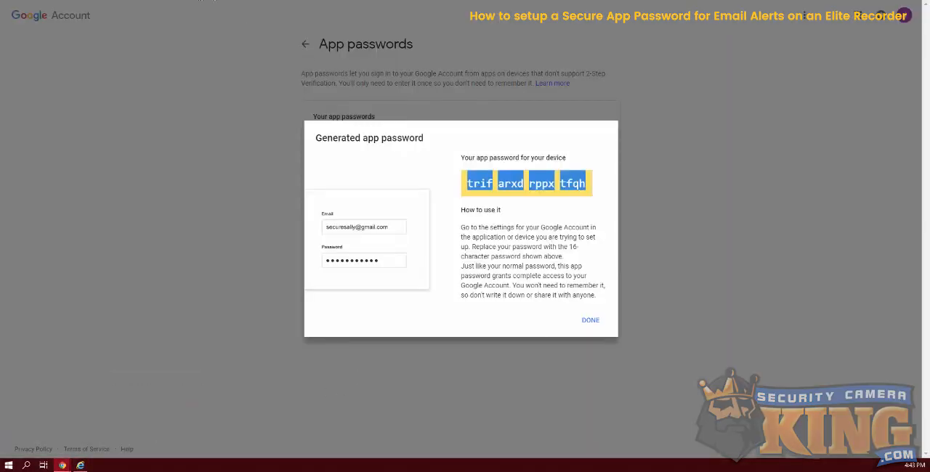
{"action": "left_click", "coordinate": [207, 0]}
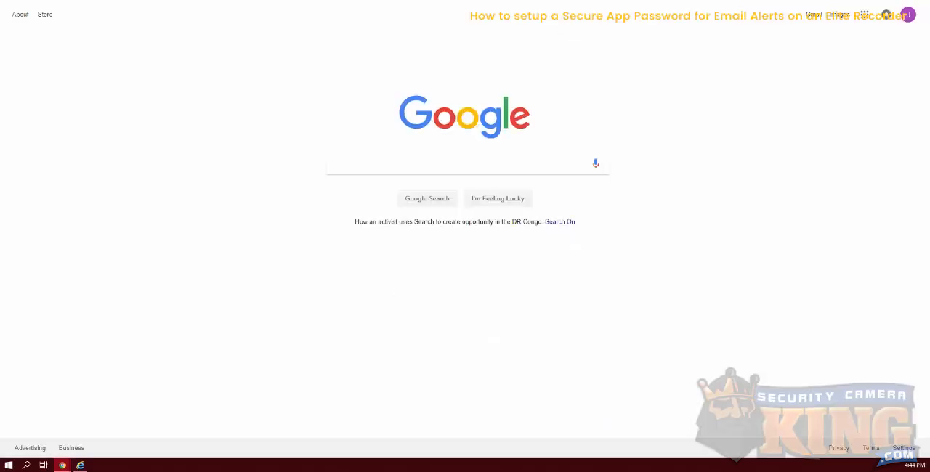
{"action": "left_click", "coordinate": [813, 17]}
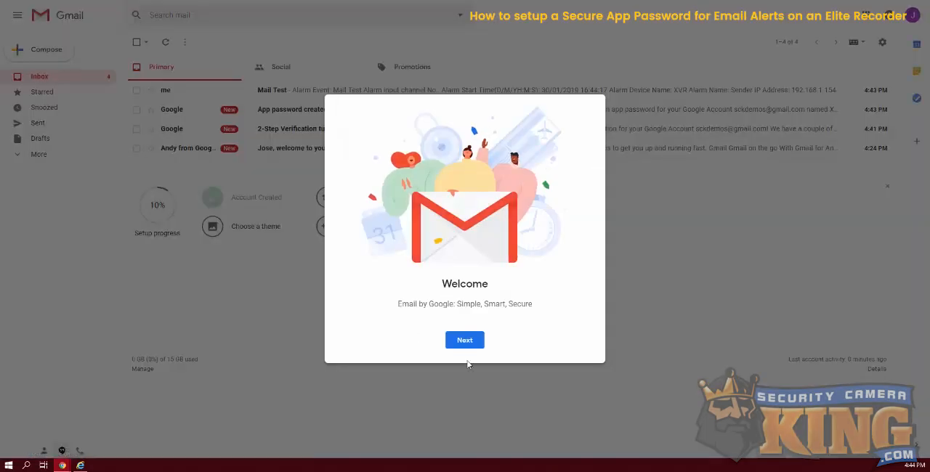
{"action": "left_click", "coordinate": [468, 340]}
{"action": "left_click", "coordinate": [465, 341]}
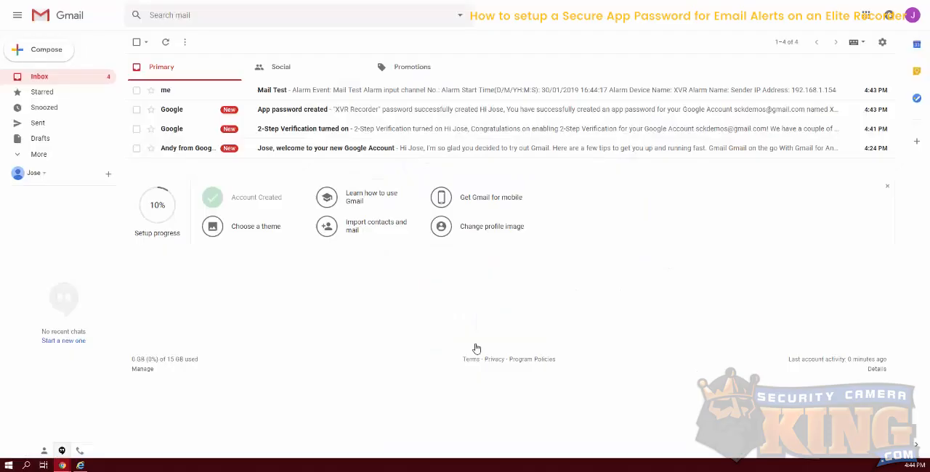
{"action": "left_click", "coordinate": [276, 90]}
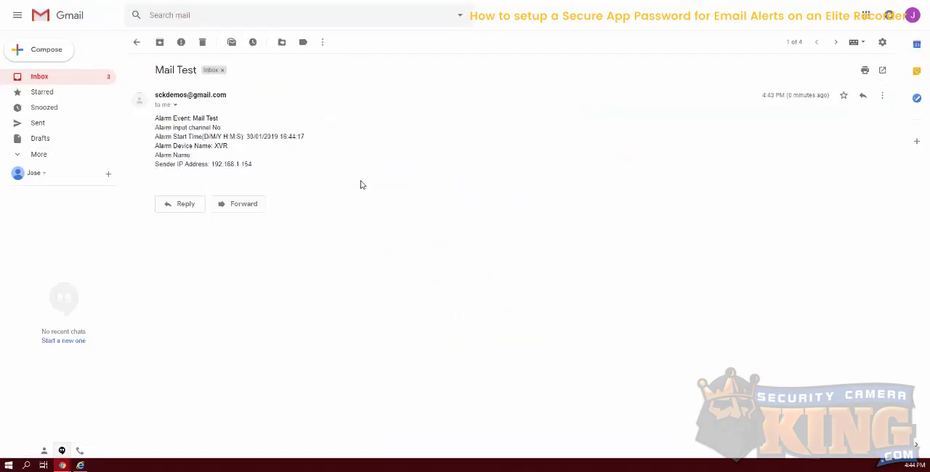
Examine the alarm event, input channel, start time and device name in the test message
{"action": "left_click_drag", "start_coordinate": [252, 164], "coordinate": [156, 121]}
{"action": "mouse_move", "coordinate": [155, 119]}
{"action": "left_mouse_down"}
{"action": "mouse_move", "coordinate": [165, 127]}
{"action": "mouse_move", "coordinate": [159, 120]}
{"action": "left_mouse_up"}
{"action": "left_click", "coordinate": [160, 120]}
{"action": "left_click_drag", "start_coordinate": [221, 126], "coordinate": [165, 127]}
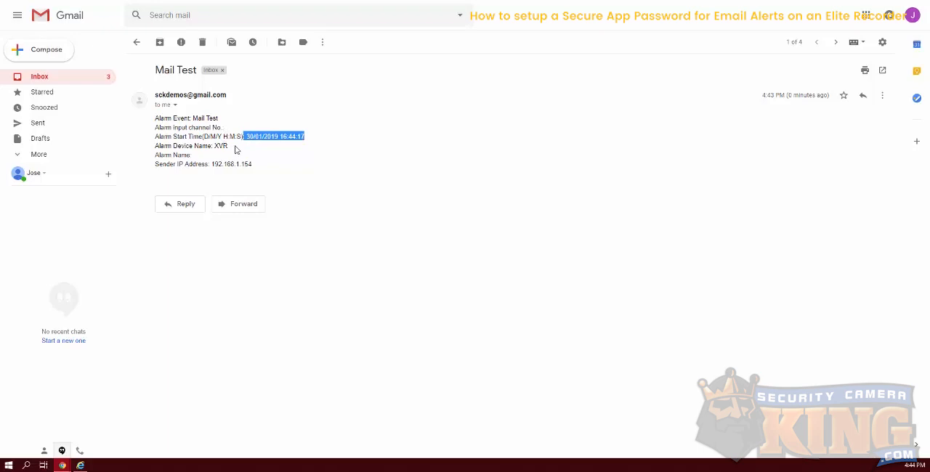
{"action": "left_click_drag", "start_coordinate": [234, 148], "coordinate": [159, 154]}
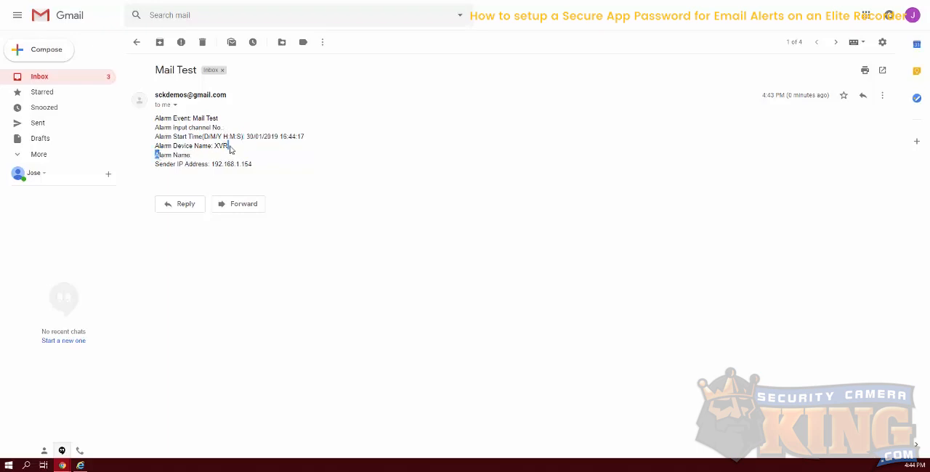
{"action": "left_click_drag", "start_coordinate": [230, 148], "coordinate": [214, 148]}
Switch to the recorder in Internet Explorer and open its version information to check the device model
{"action": "left_click", "coordinate": [80, 465]}
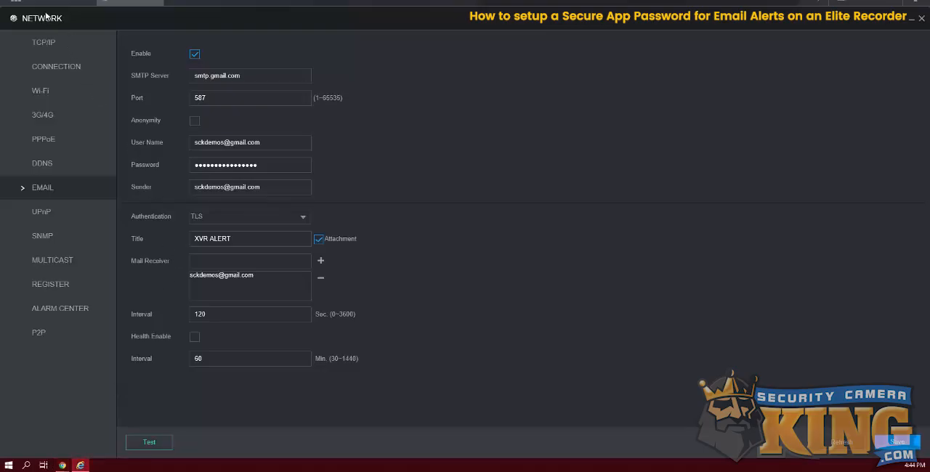
{"action": "mouse_move", "coordinate": [51, 7]}
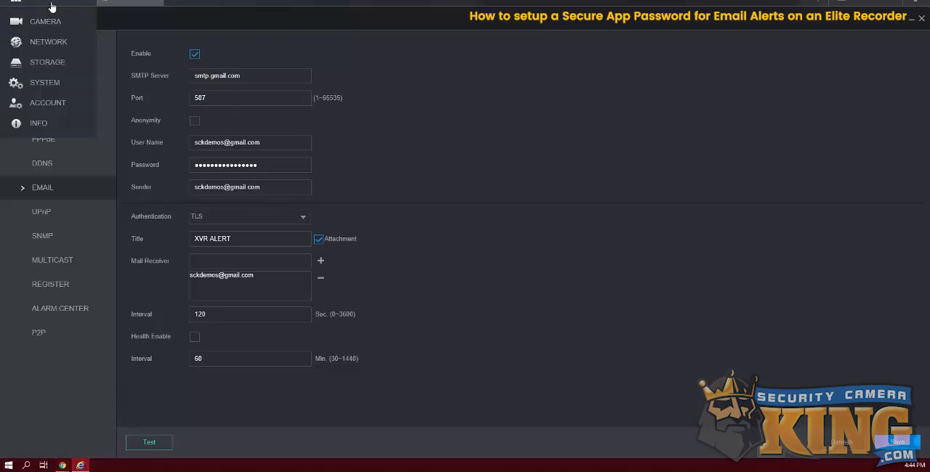
{"action": "left_click", "coordinate": [52, 122]}
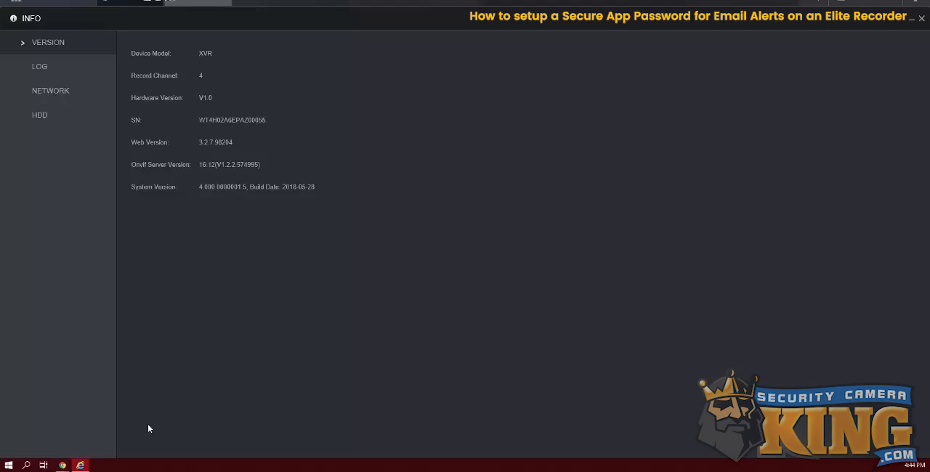
Switch back to Gmail in Chrome and check the sender IP address in the test message
{"action": "left_click", "coordinate": [81, 465]}
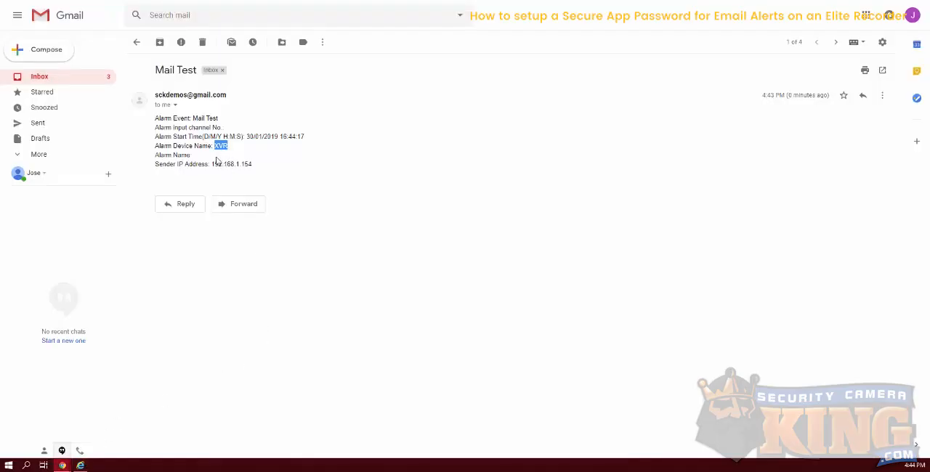
{"action": "left_click_drag", "start_coordinate": [211, 164], "coordinate": [258, 165]}
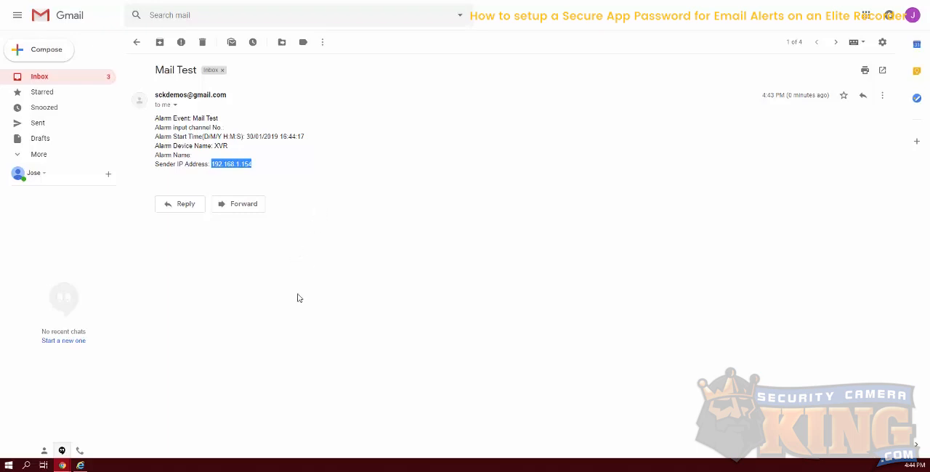
Switch to the recorder in Internet Explorer and bring up its list of management settings
{"action": "left_click", "coordinate": [81, 466]}
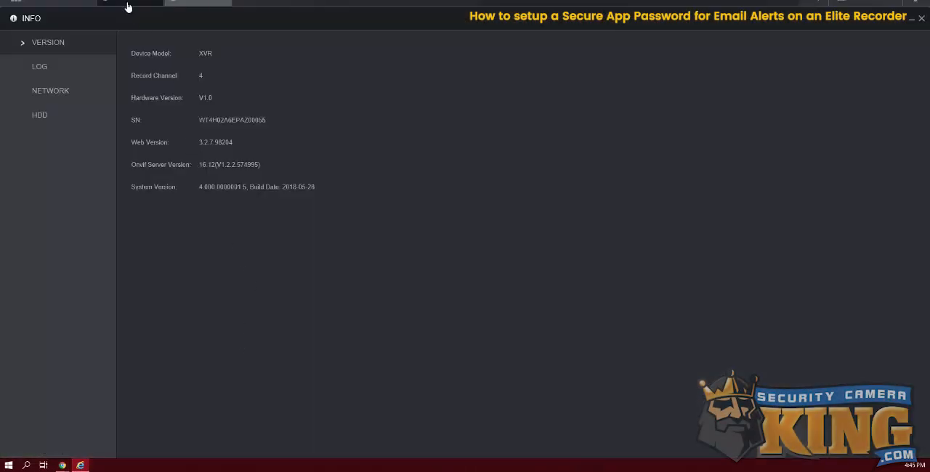
{"action": "mouse_move", "coordinate": [26, 6]}
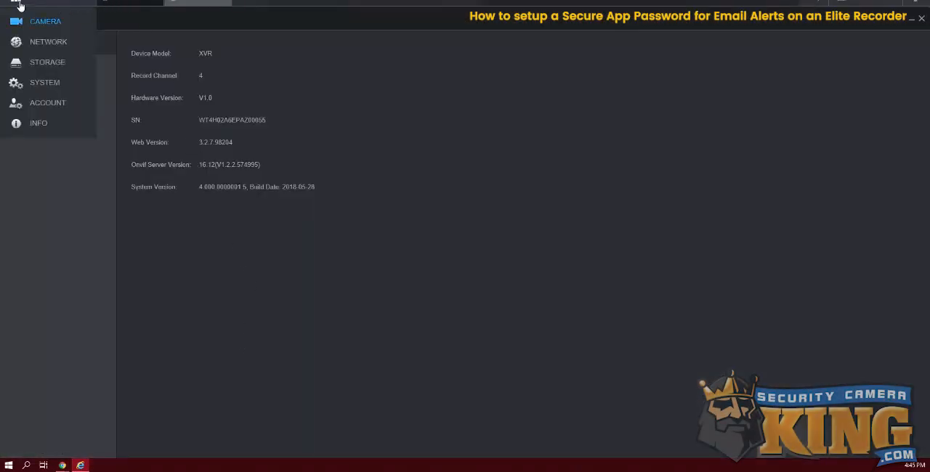